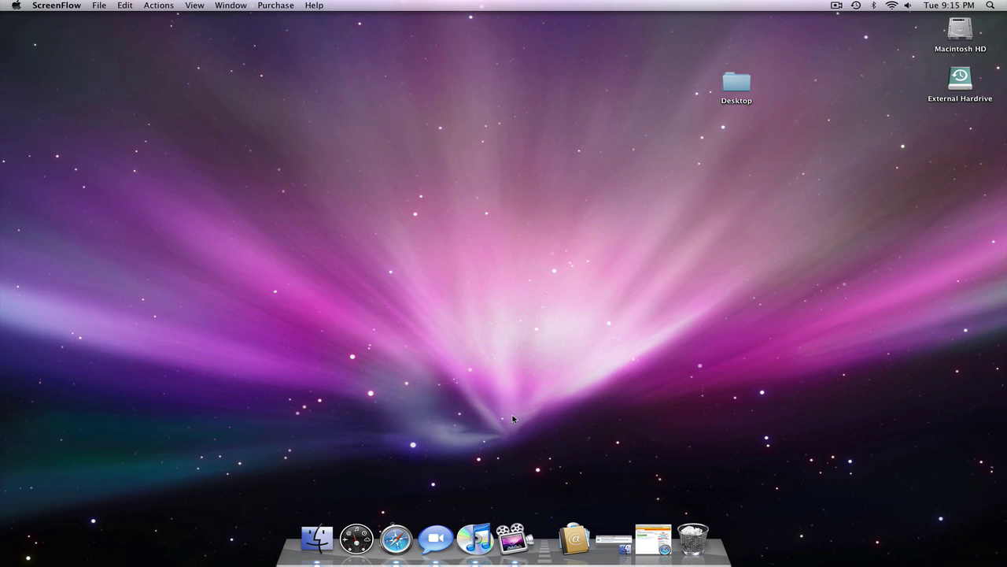
Return to the SourceForge Pencil page in Safari and download Pencil-0.4.4b-intel-mac.tgz.
left_click(567, 490)
left_click_drag(515, 359, 299, 414)
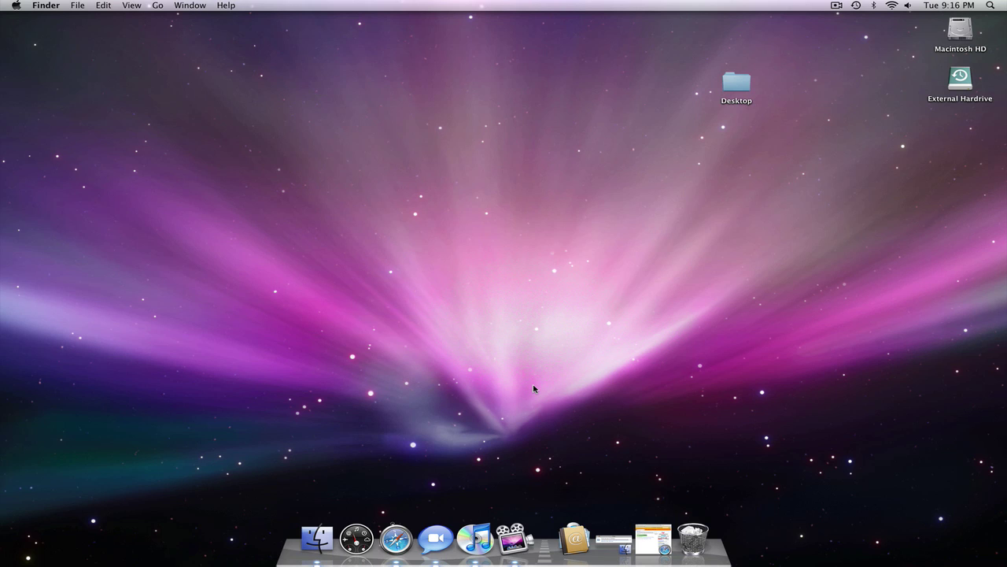
left_click(655, 525)
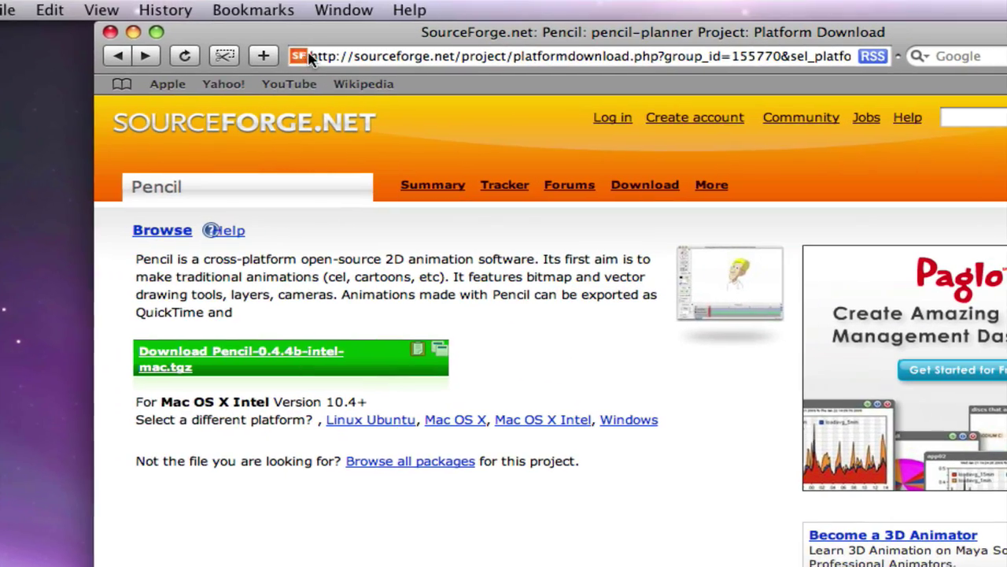
right_click(350, 52)
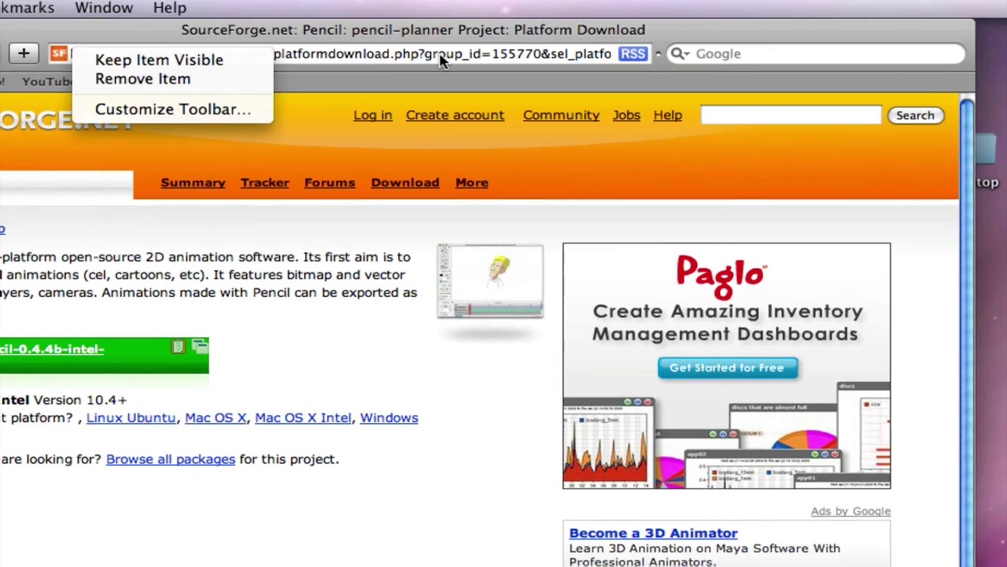
left_click(441, 60)
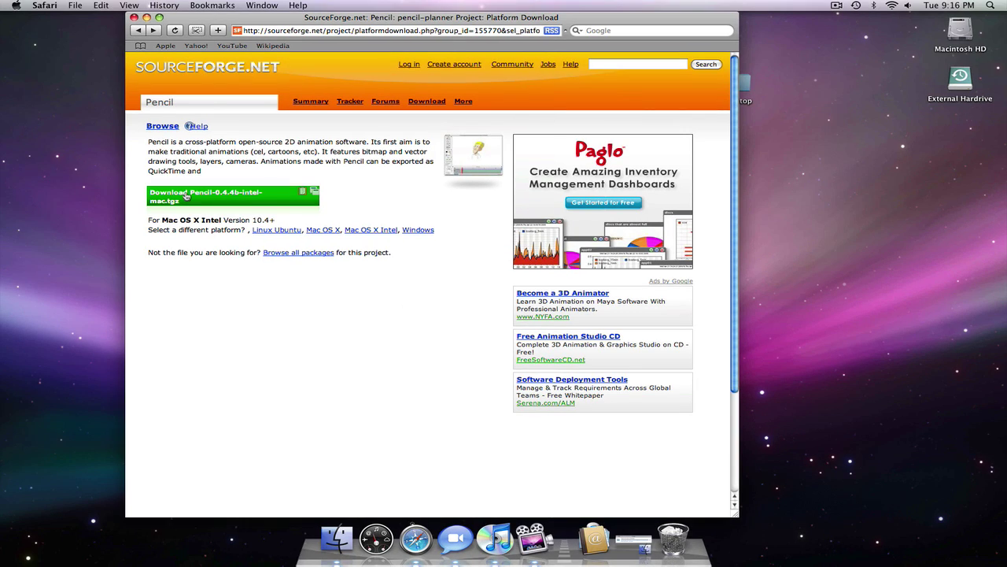
left_click(186, 196)
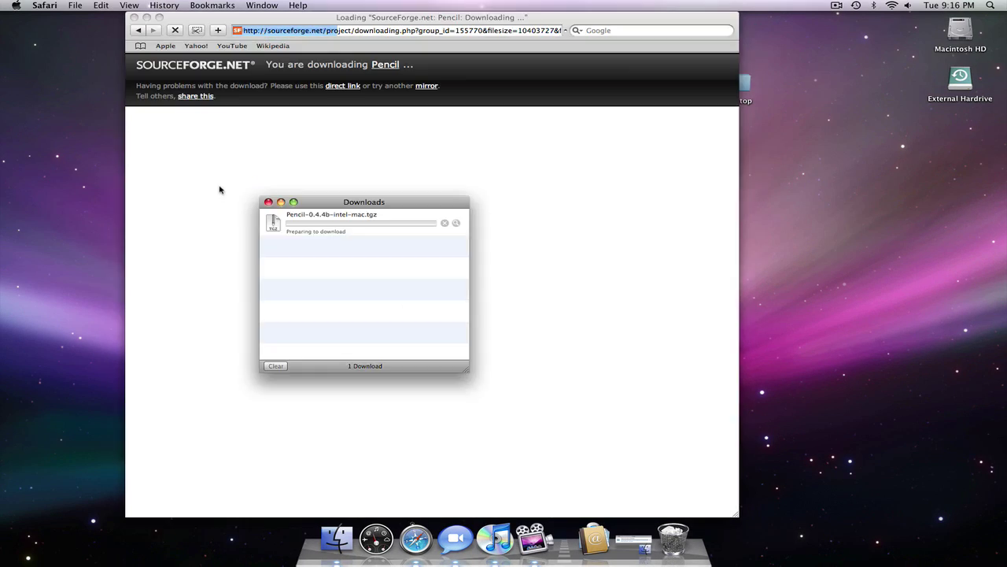
Close the SourceForge Safari window, leaving the Pencil download running to near completion.
left_click(134, 16)
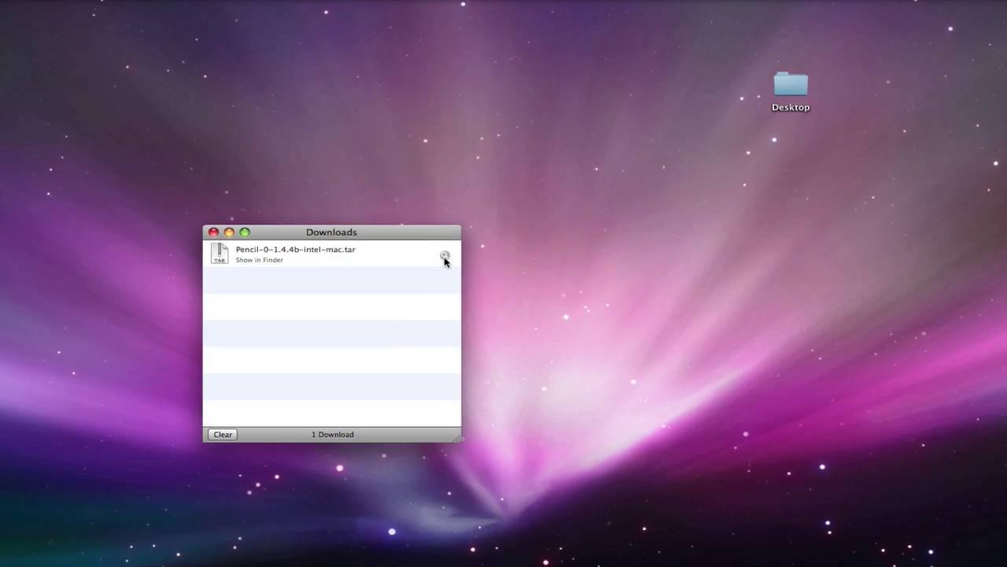
Reveal the downloaded Pencil archive in Finder.
left_click(456, 221)
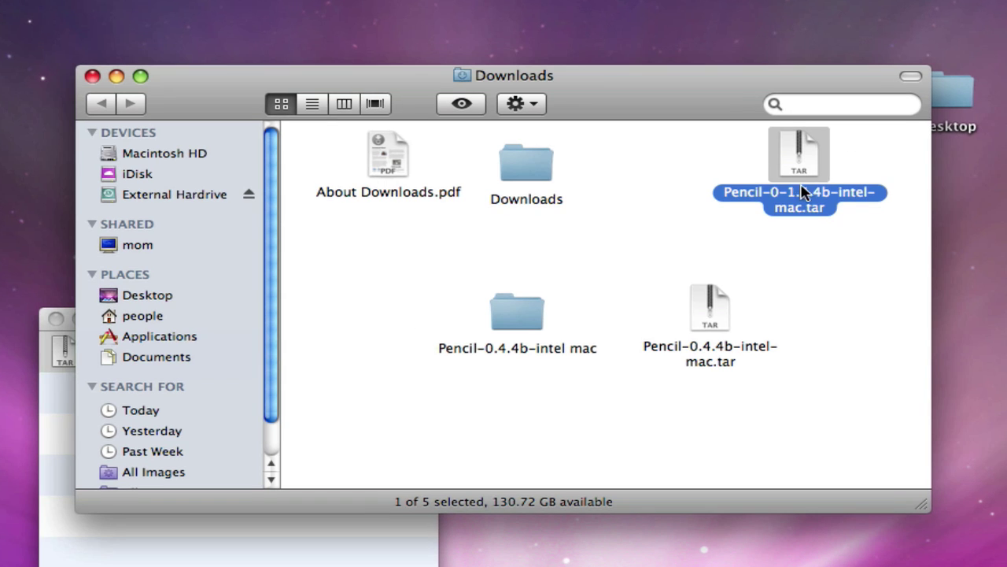
left_click(692, 303)
left_click(756, 236)
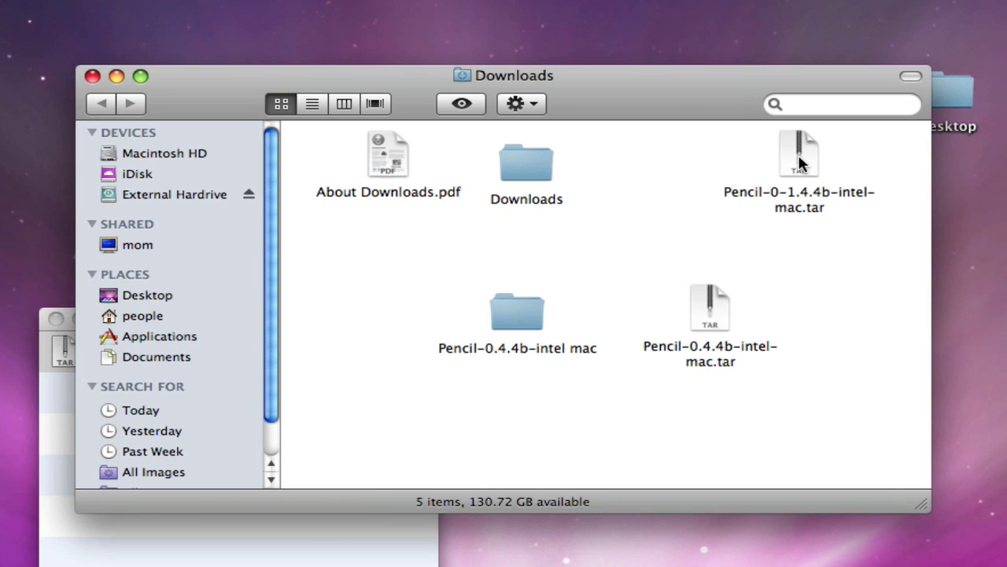
left_click(791, 153)
left_click(685, 169)
left_click(802, 200)
Open the Pencil-0.4.4b-intel mac folder and launch the Pencil application.
left_click(717, 150)
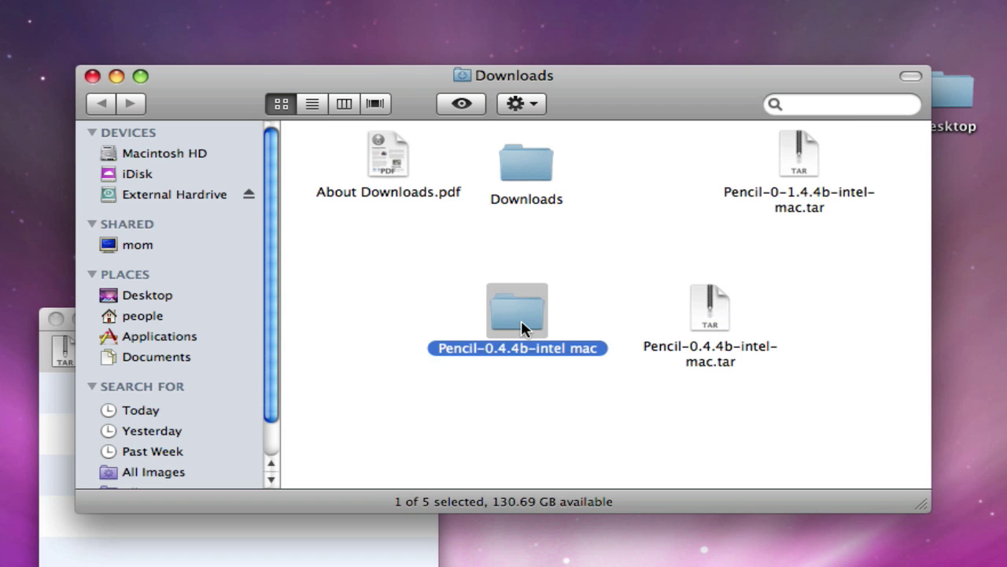
double_click(524, 330)
left_click(543, 177)
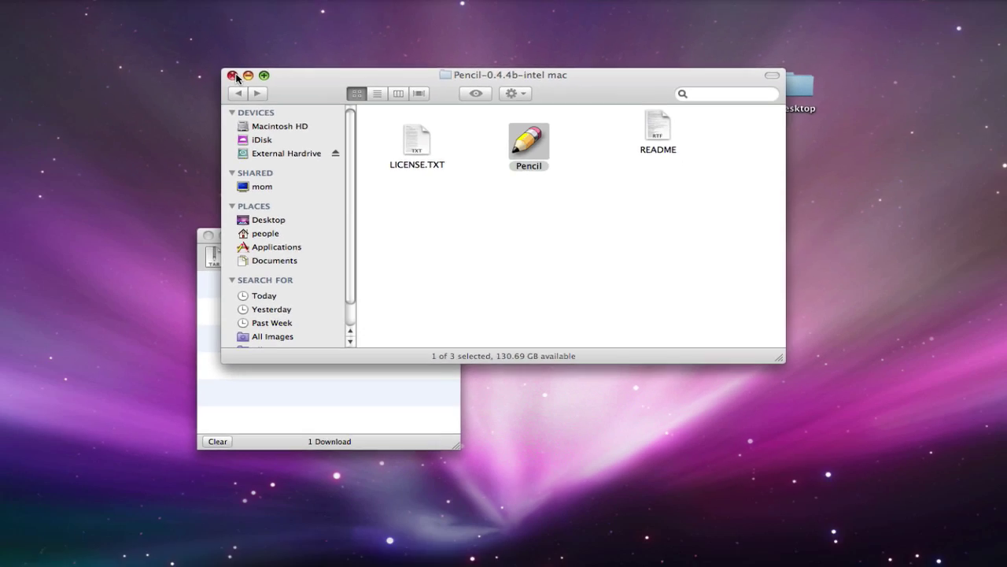
left_click(233, 75)
Draw and undo a test stroke, then choose the Pen at size 2.0.
left_click(208, 235)
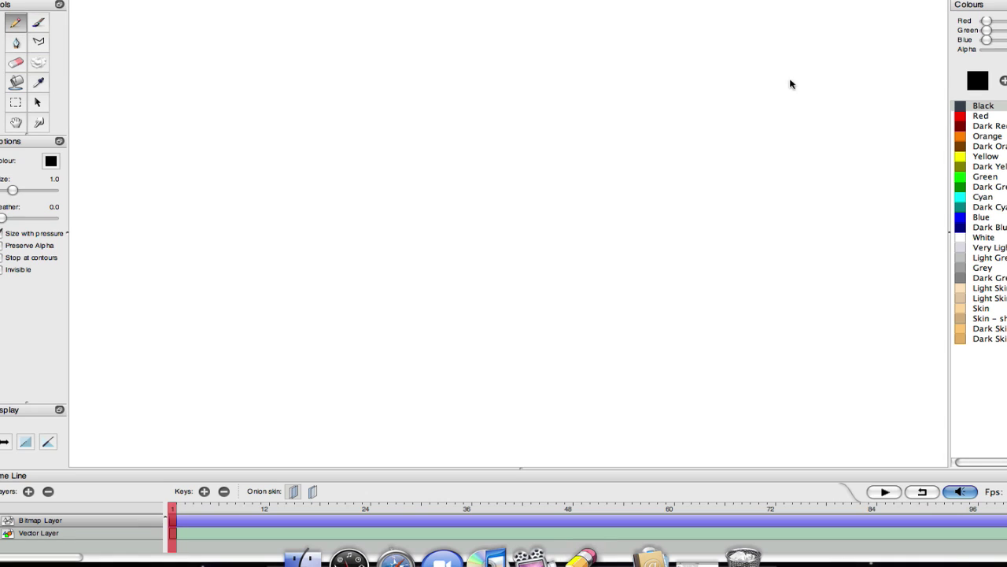
left_click_drag(744, 327, 770, 47)
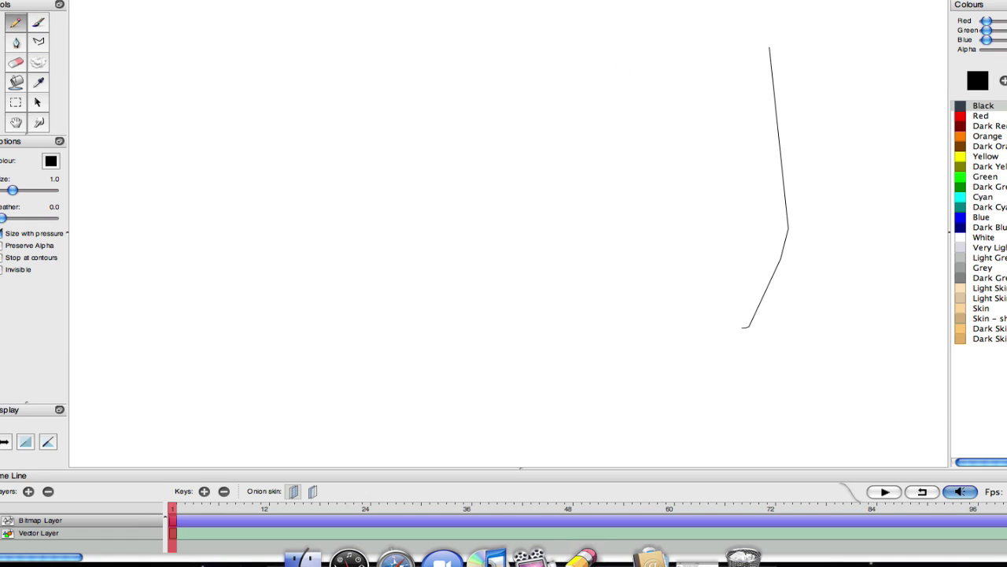
key("super+z")
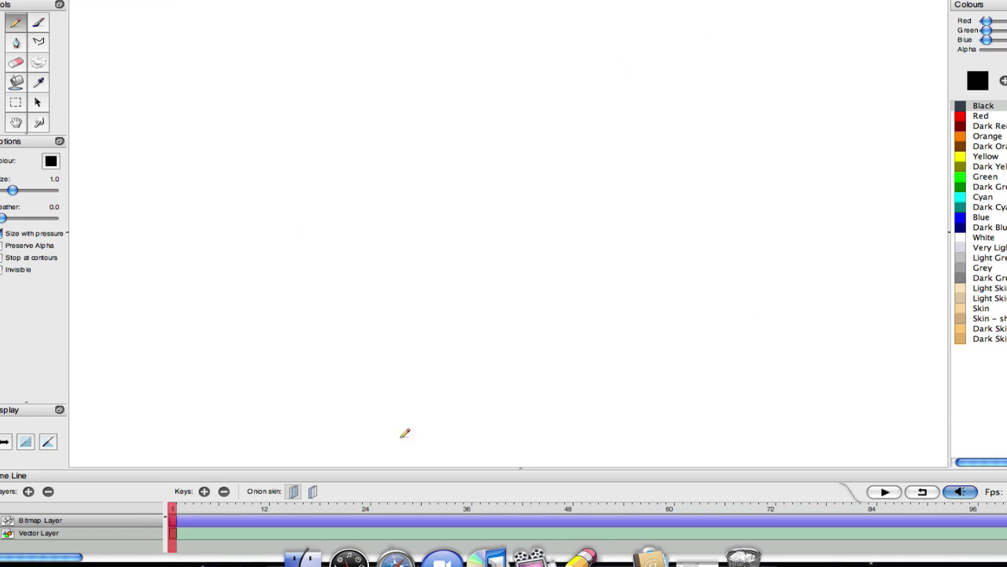
left_click(39, 23)
left_click(16, 43)
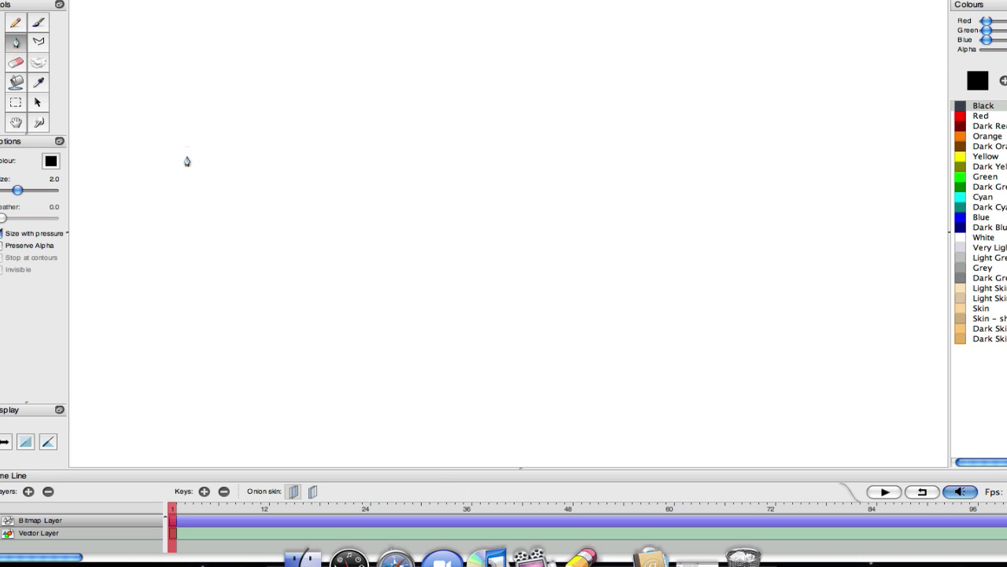
Draw the first line stroke, then add keyframes 2 through 8 with a continuing stroke.
mouse_move(186, 156)
left_mouse_down()
mouse_move(207, 145)
mouse_move(259, 223)
left_mouse_up()
left_click(203, 491)
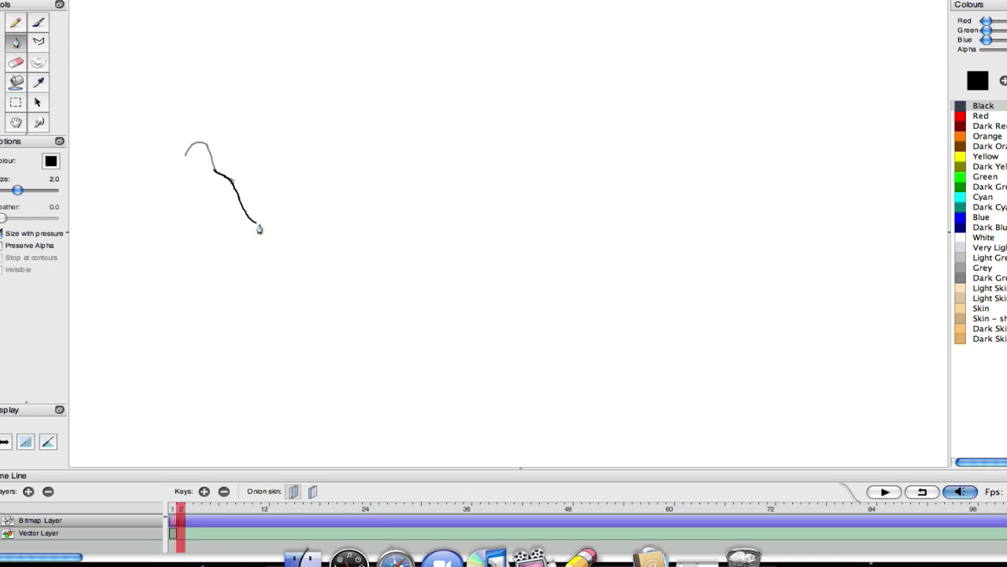
left_click(204, 491)
mouse_move(251, 224)
left_mouse_down()
mouse_move(285, 246)
mouse_move(339, 316)
mouse_move(377, 326)
mouse_move(381, 318)
left_mouse_up()
left_click(204, 491)
left_click(204, 491)
left_click(204, 491)
left_click(204, 491)
left_click(204, 491)
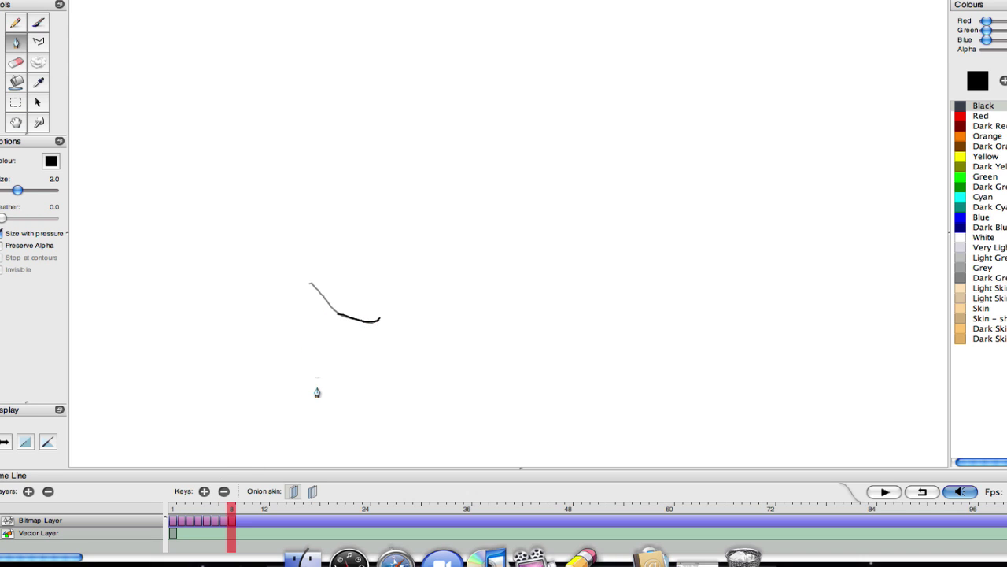
Add keyframes 9 to 15 with strokes on frames 9, 14 and 15, then play from frame 1.
left_click(204, 491)
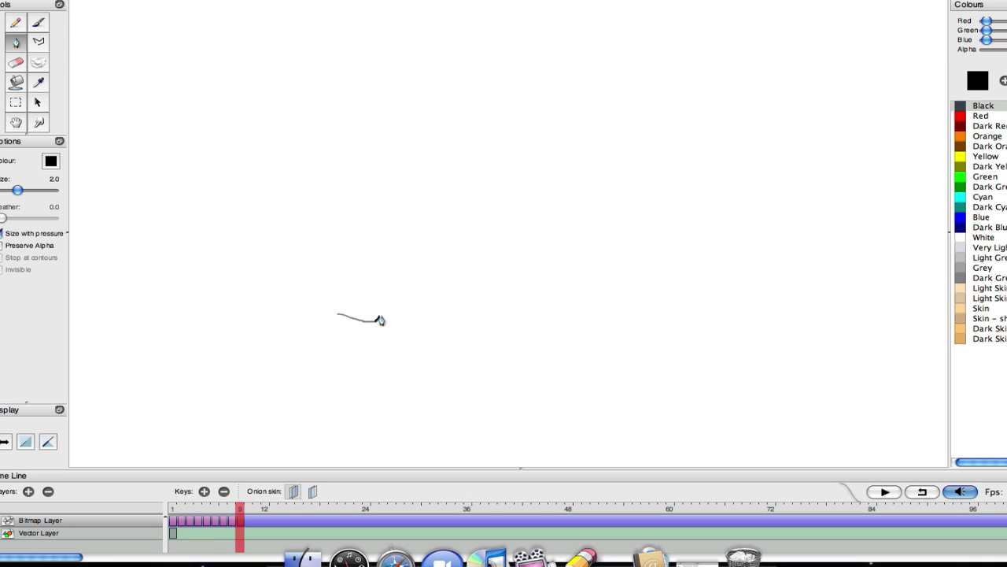
mouse_move(382, 319)
left_mouse_down()
mouse_move(366, 290)
mouse_move(382, 281)
mouse_move(405, 318)
left_mouse_up()
left_click(204, 491)
left_click(204, 491)
left_click(204, 491)
left_click(204, 491)
left_click(203, 491)
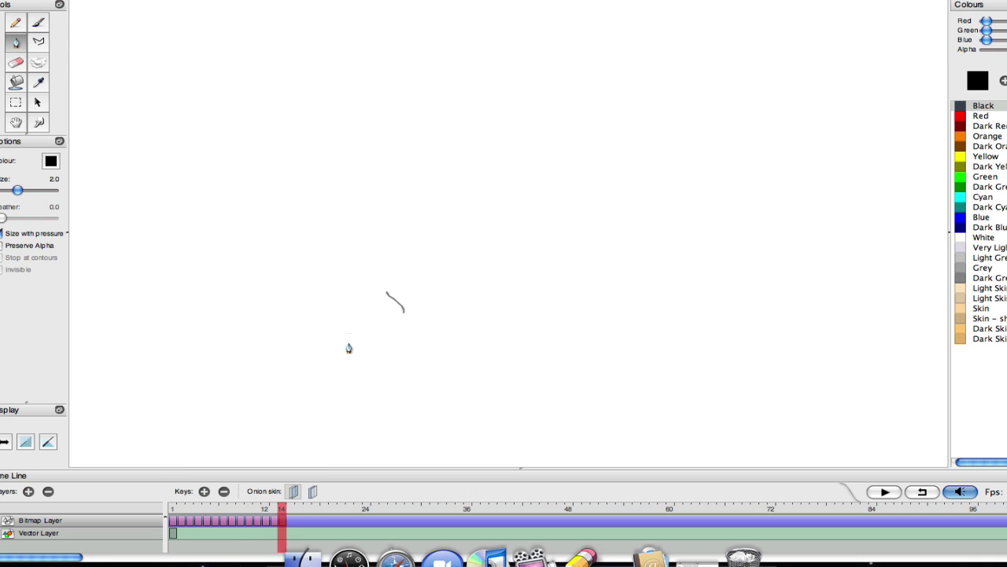
mouse_move(386, 293)
left_mouse_down()
mouse_move(401, 310)
mouse_move(398, 330)
left_mouse_up()
left_click(203, 491)
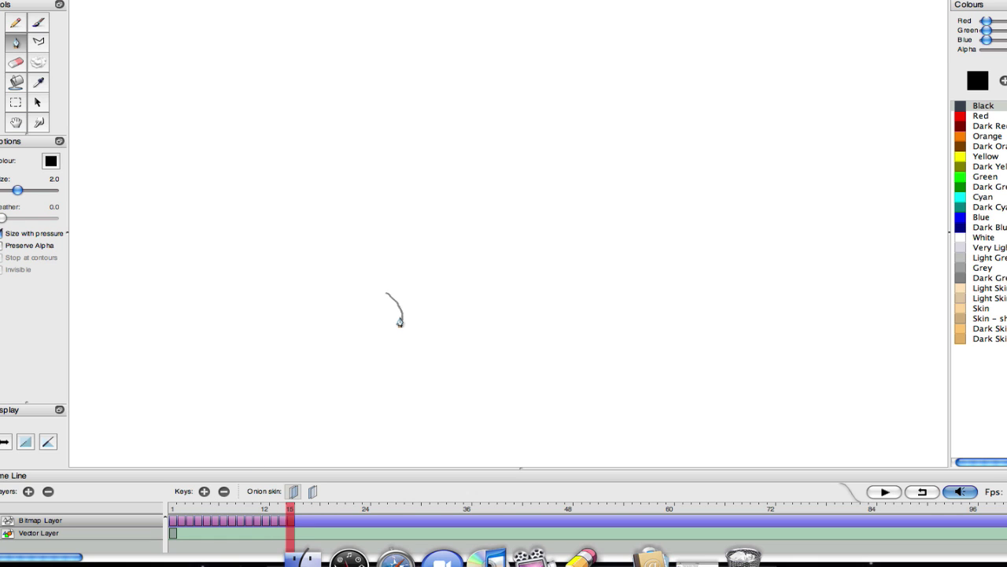
left_click_drag(400, 322, 401, 351)
left_click(883, 492)
Replay the animation without onion skin, then draw a red curved stroke beside the black one.
left_click(294, 491)
left_click(883, 491)
left_click(969, 116)
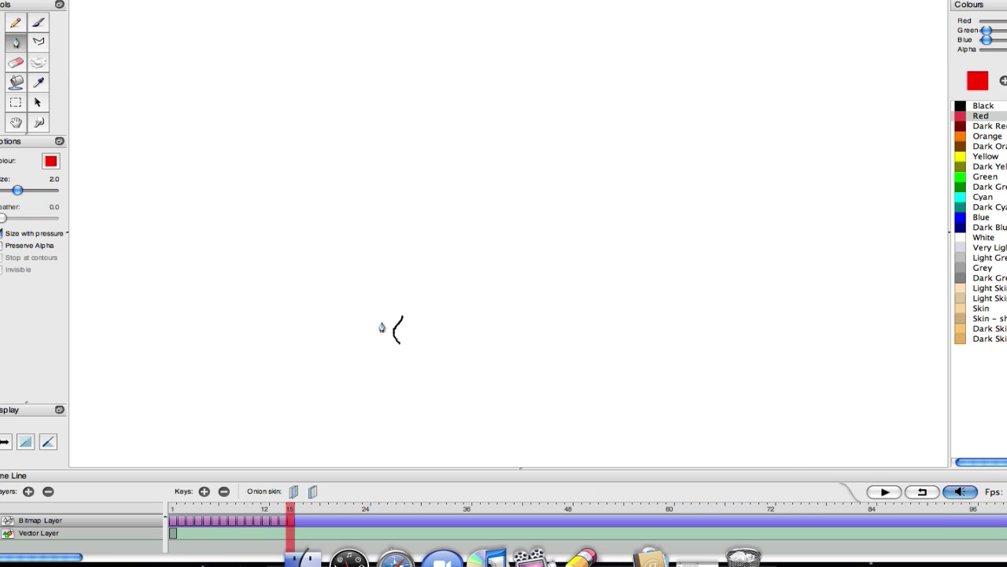
left_click_drag(413, 314, 453, 340)
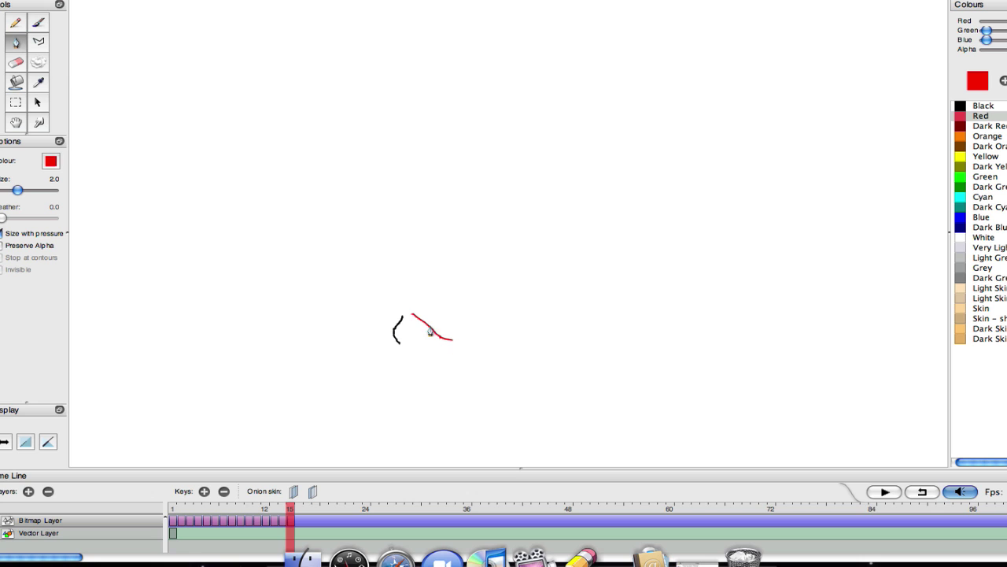
Switch between the Vector Layer and Bitmap Layer, ending on the Bitmap Layer.
left_click(178, 536)
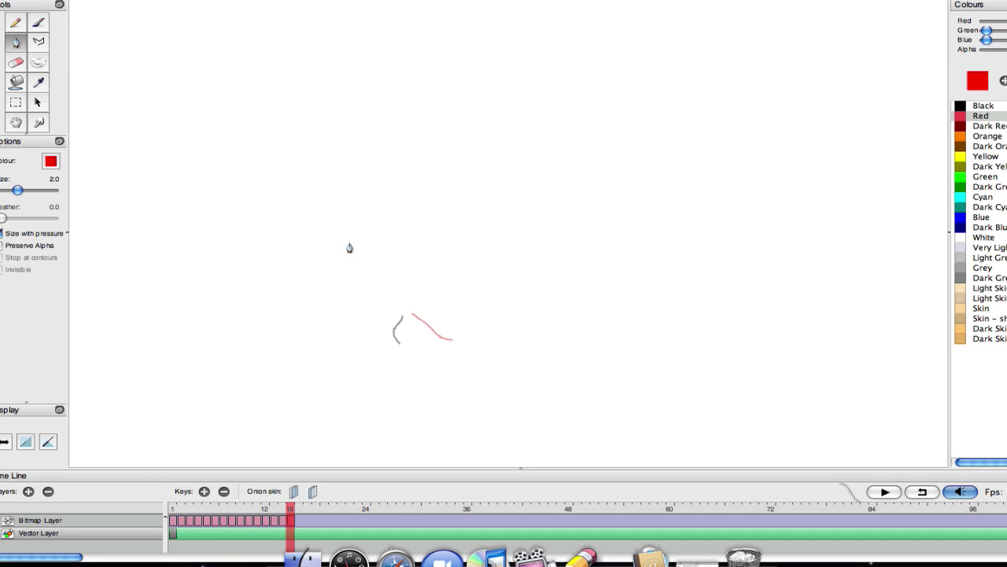
left_click(176, 522)
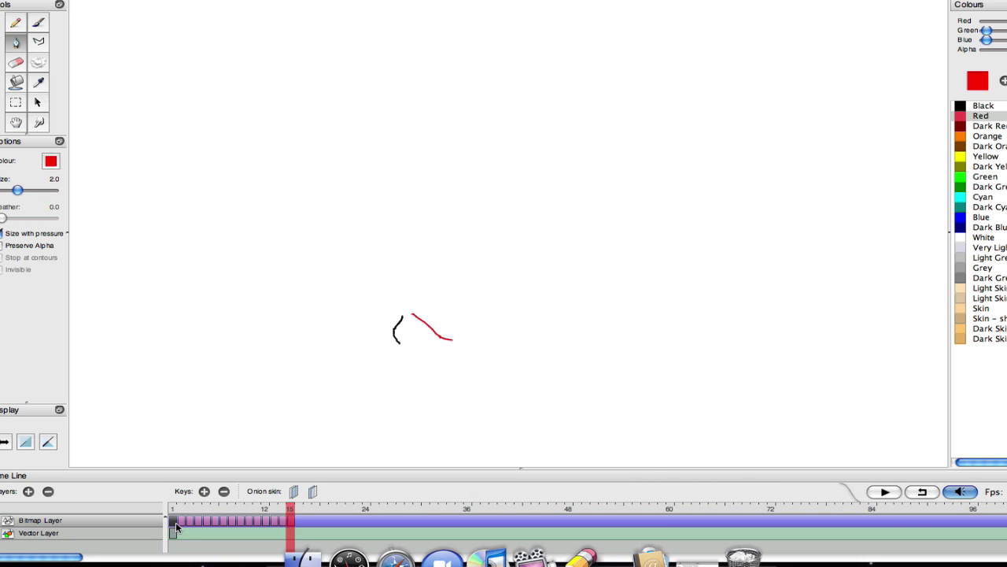
left_click(175, 535)
left_click(177, 521)
Paint blue fills on frame 15, clearing and refilling, and set playback to 18 fps.
left_click(16, 82)
left_click(262, 119)
left_click(449, 299)
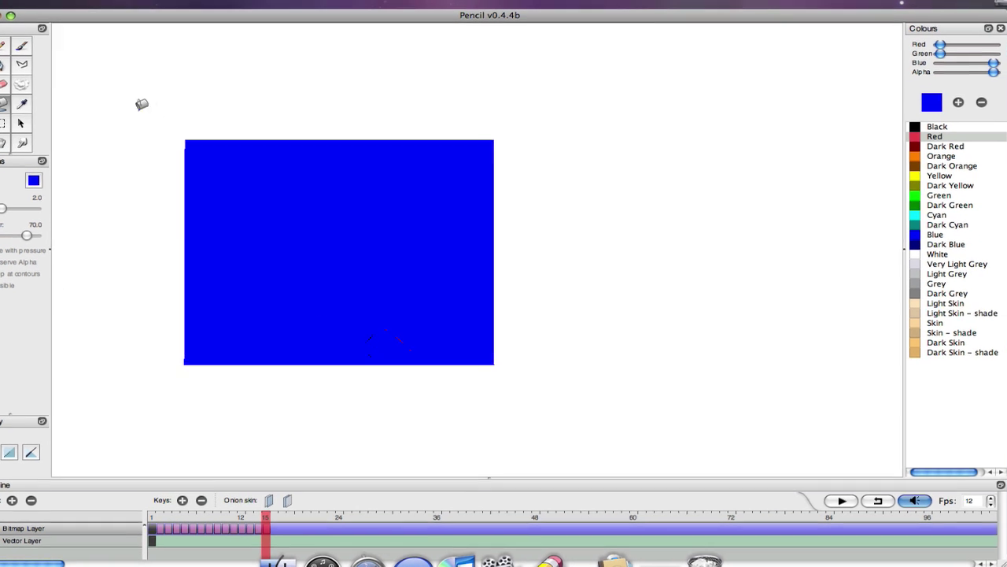
left_click(22, 87)
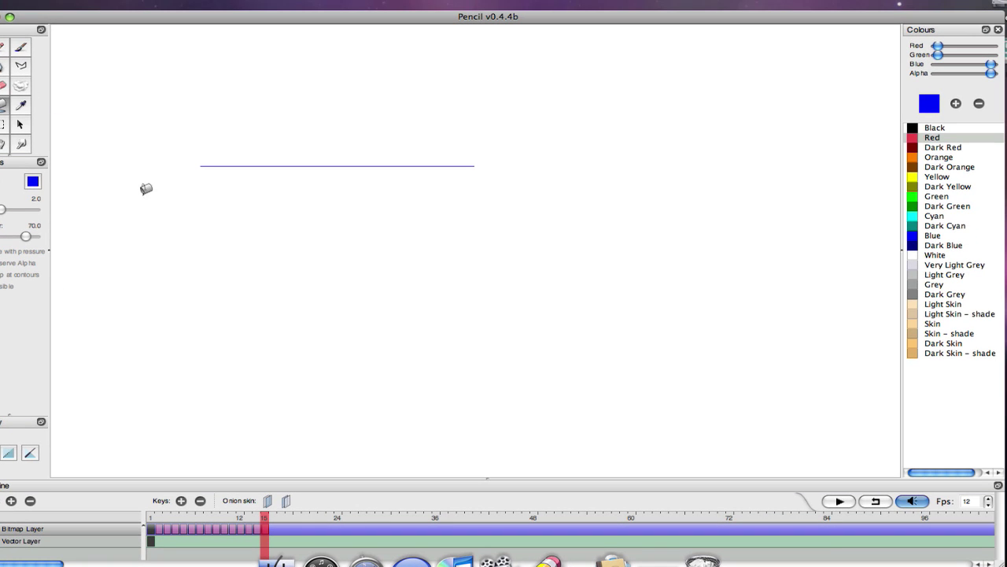
left_click(210, 134)
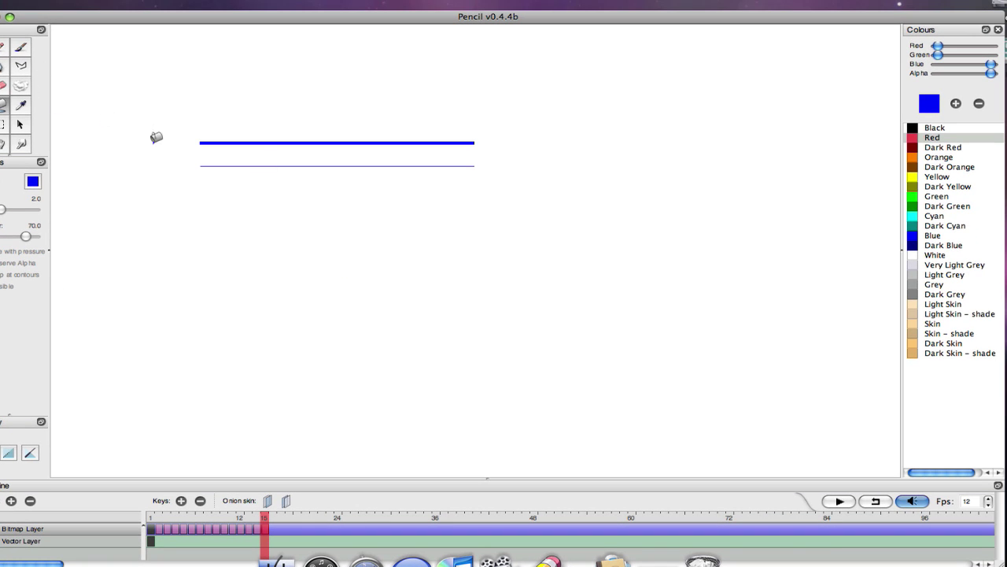
left_click(989, 504)
left_click(989, 503)
left_click(224, 167)
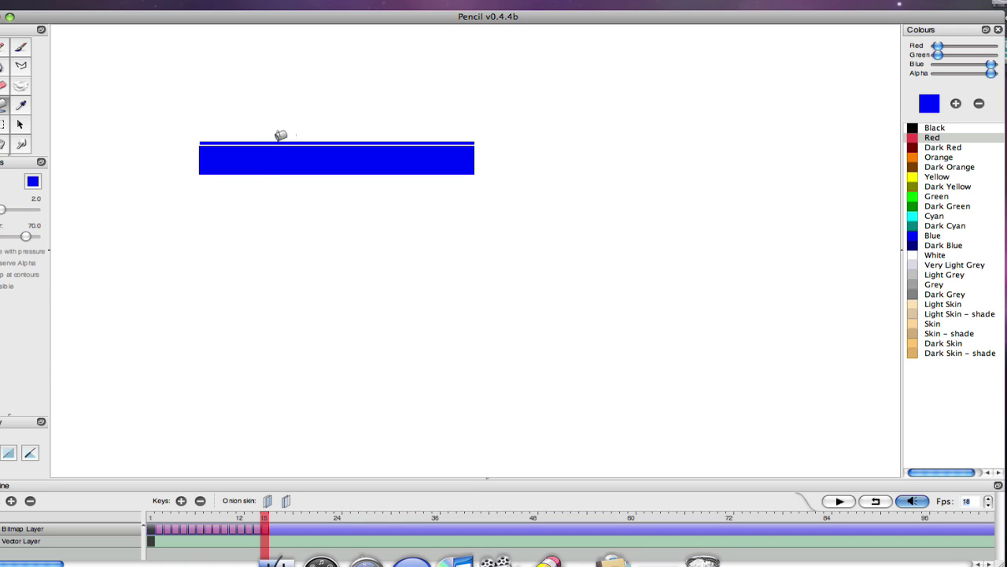
Add keyframes 16 and 17, painting a thin line on frame 16.
left_click(183, 501)
left_click(285, 266)
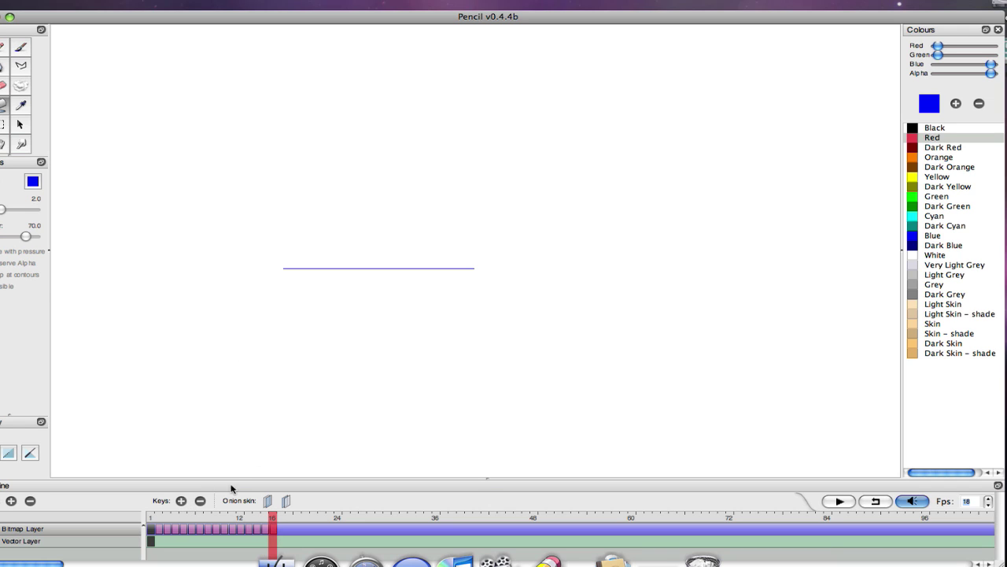
left_click(181, 501)
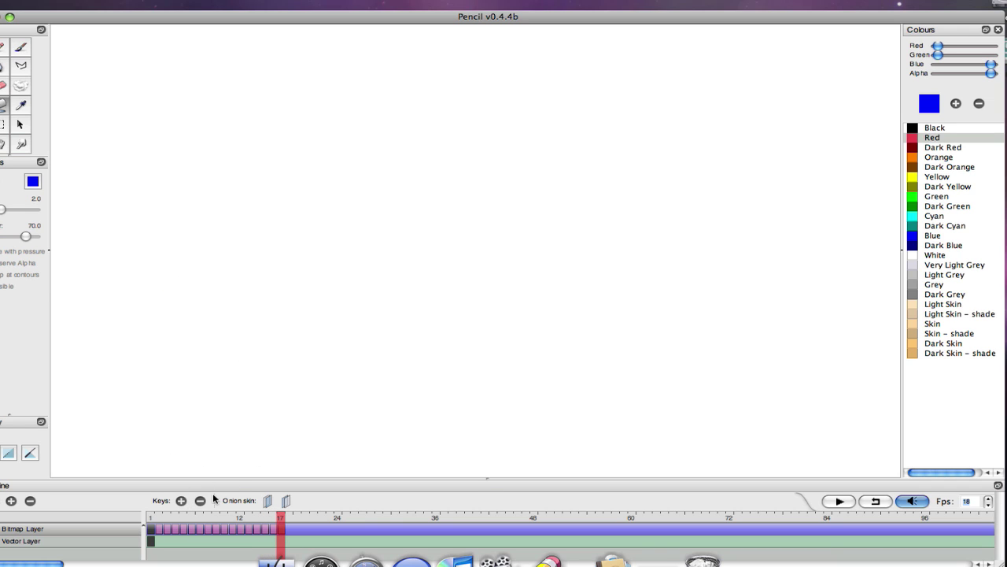
Replay from frame 1, then draw a curved black pencil line on frame 17.
left_click(150, 522)
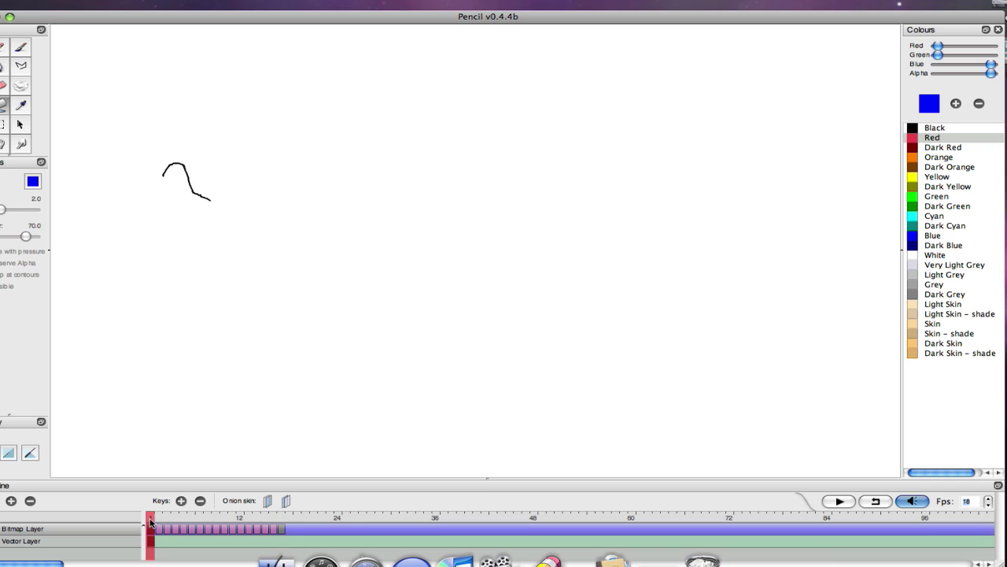
left_click(840, 501)
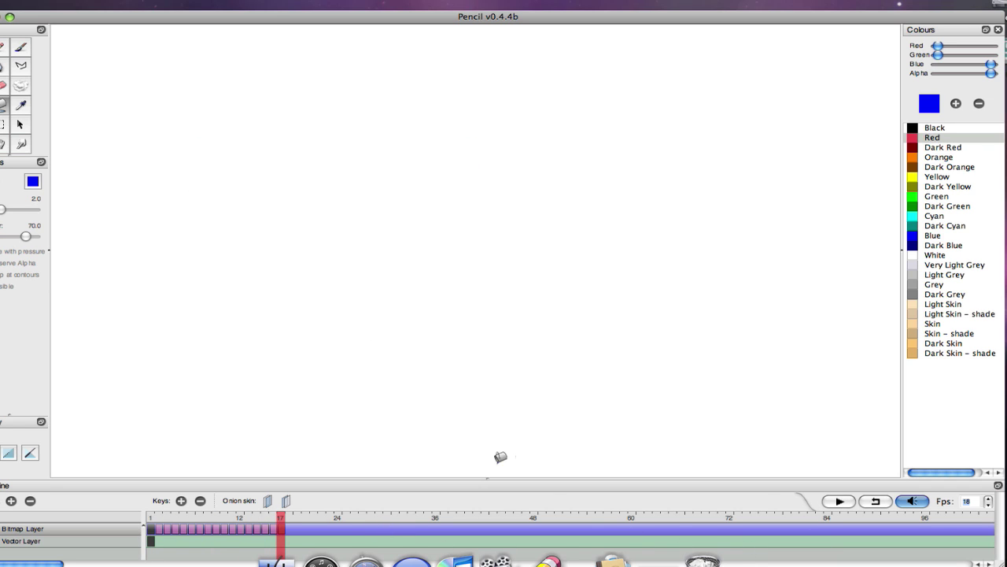
left_click(5, 48)
left_click(136, 140)
left_click_drag(136, 139, 189, 193)
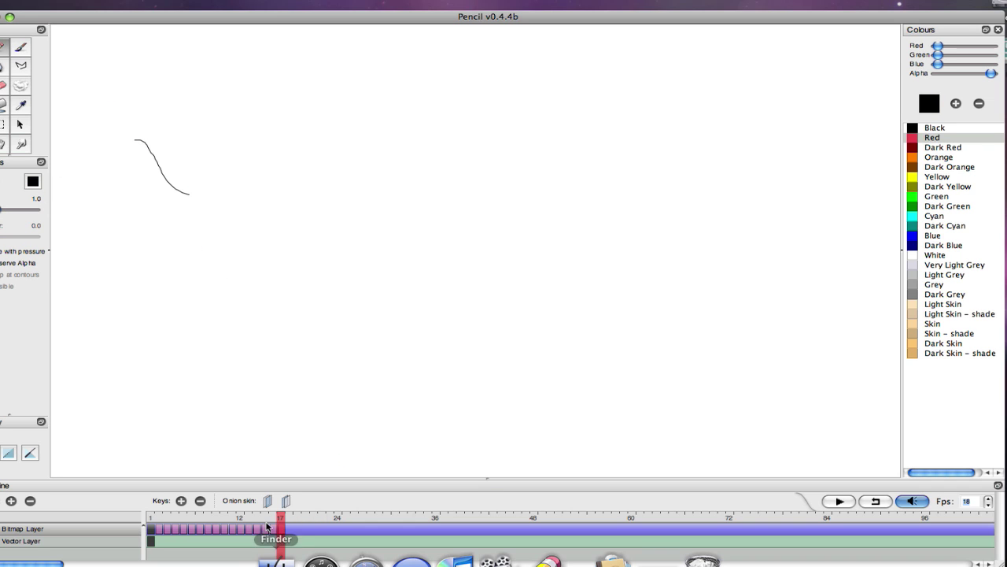
On new frame 18 with onion skin on, extend the curve and add a short top stroke.
left_click(182, 501)
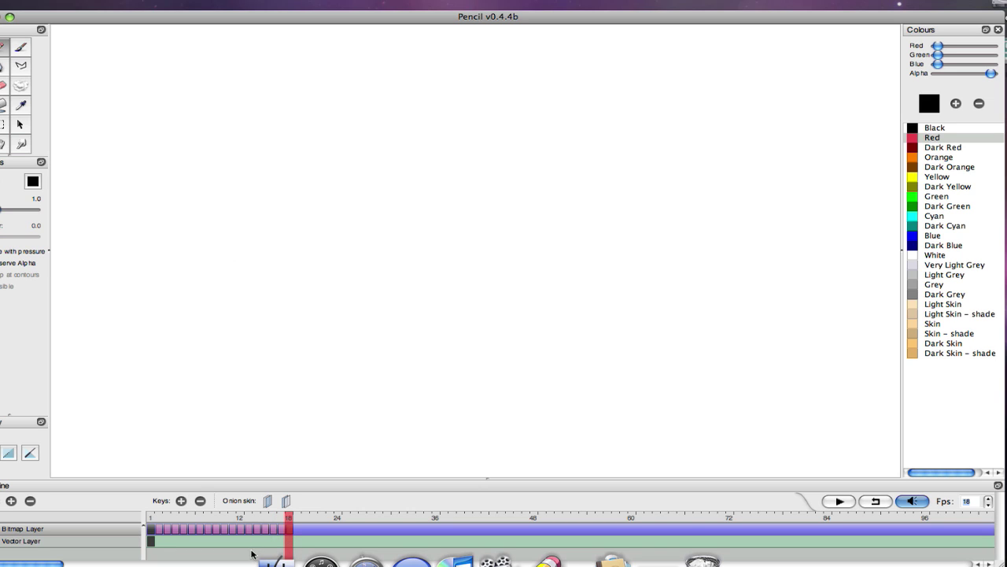
left_click(268, 500)
left_click_drag(195, 191, 237, 230)
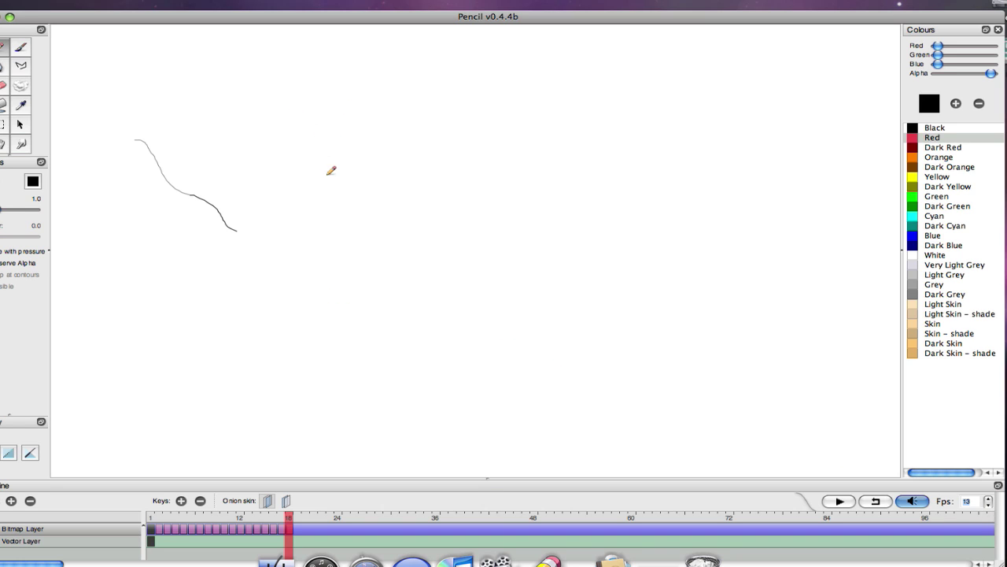
left_click_drag(375, 138, 384, 155)
Add keyframes 19 through 22, each with a slightly shifted short black stroke.
left_click(185, 503)
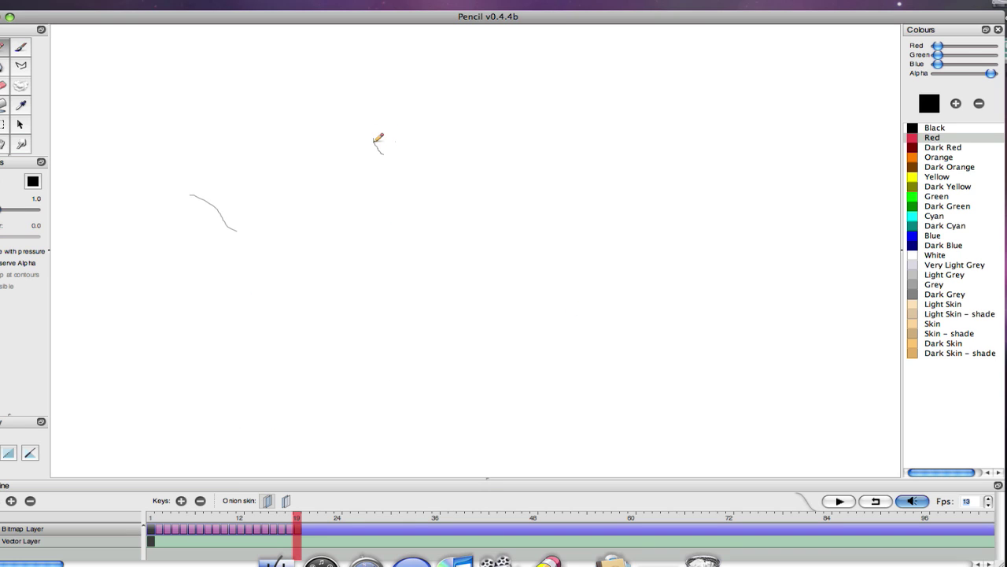
left_click_drag(375, 144, 392, 156)
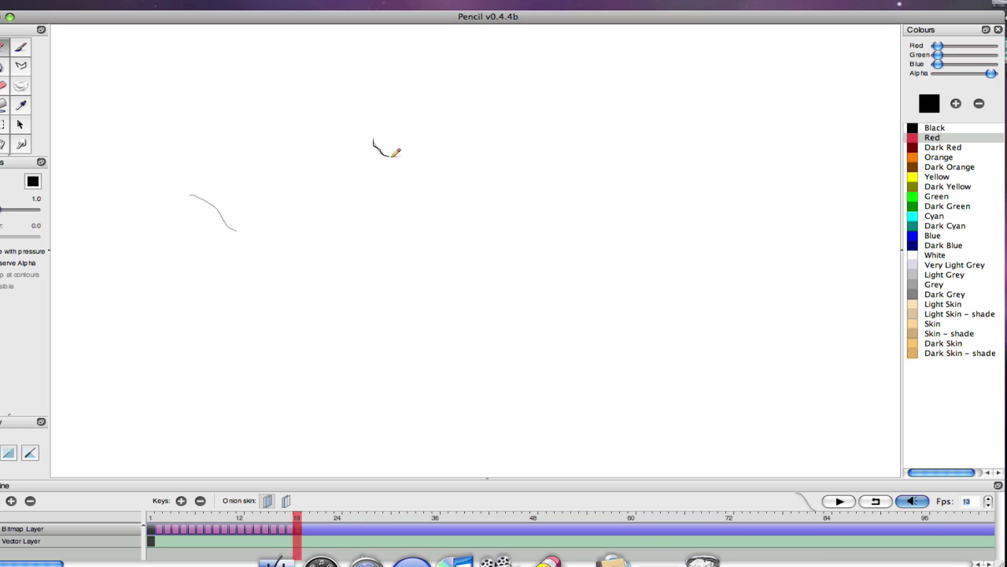
left_click(186, 504)
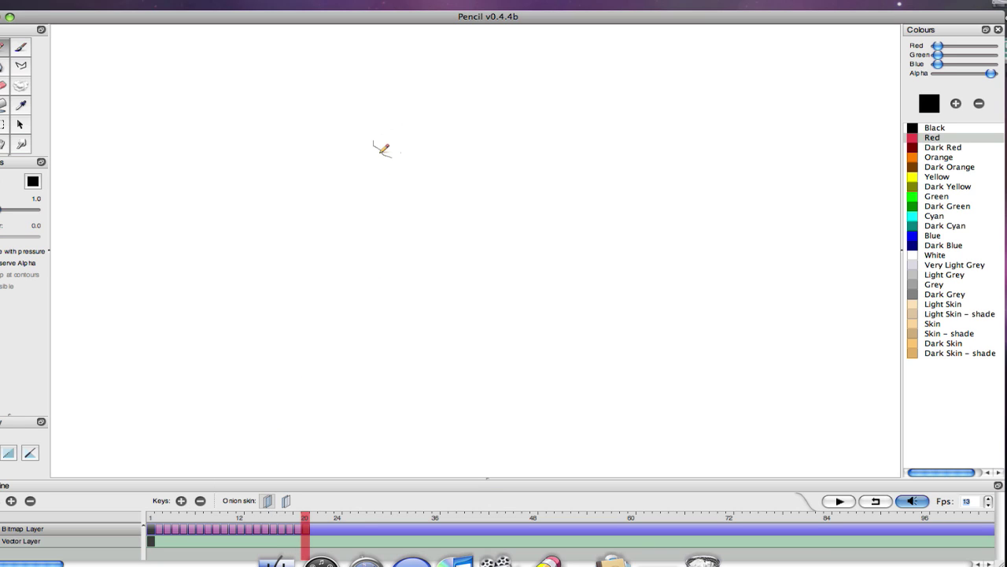
left_click_drag(383, 154, 400, 166)
left_click(181, 502)
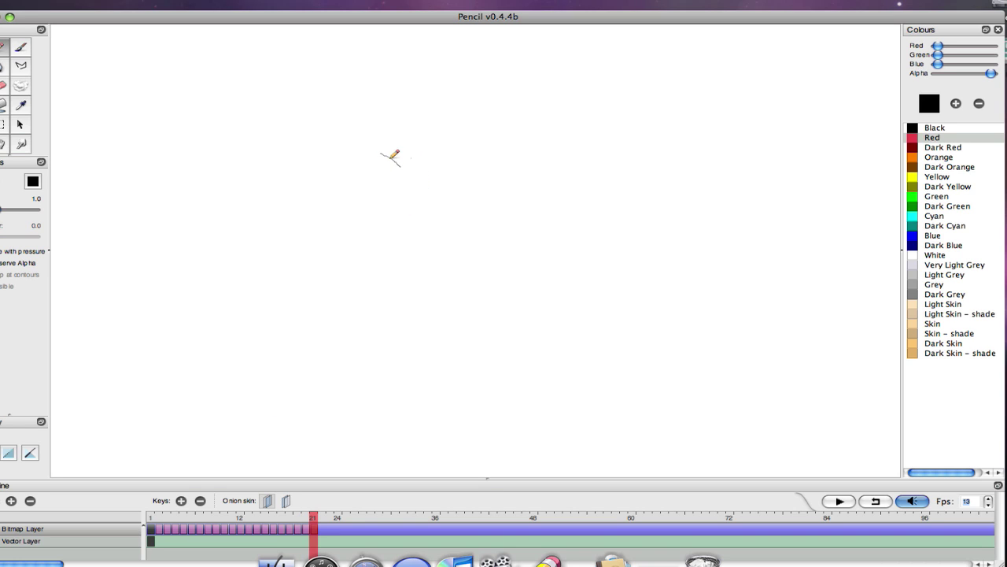
left_click_drag(391, 157, 405, 174)
left_click(181, 501)
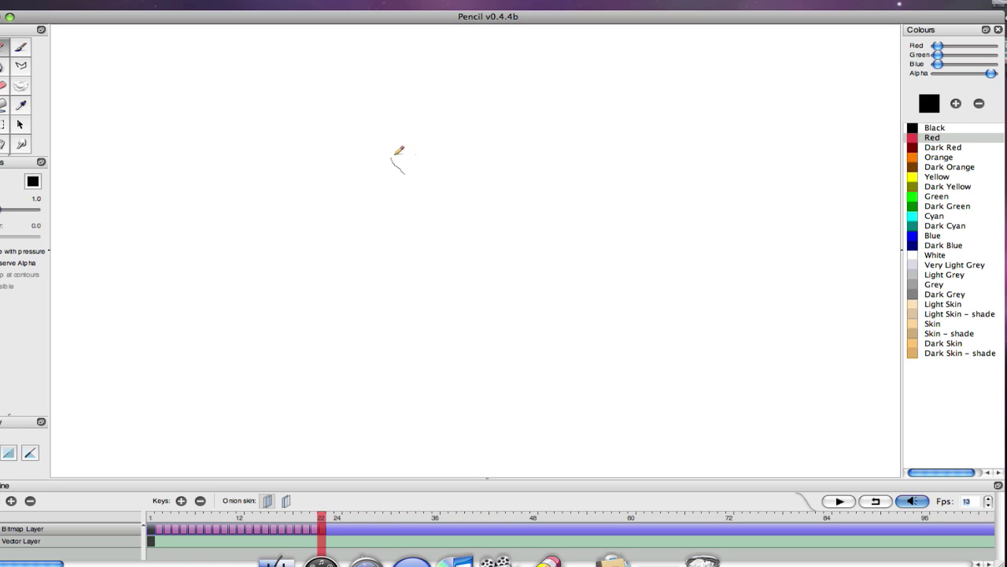
left_click_drag(391, 158, 407, 186)
Preview the finished 22-frame black-stroke animation from the start.
left_click(839, 500)
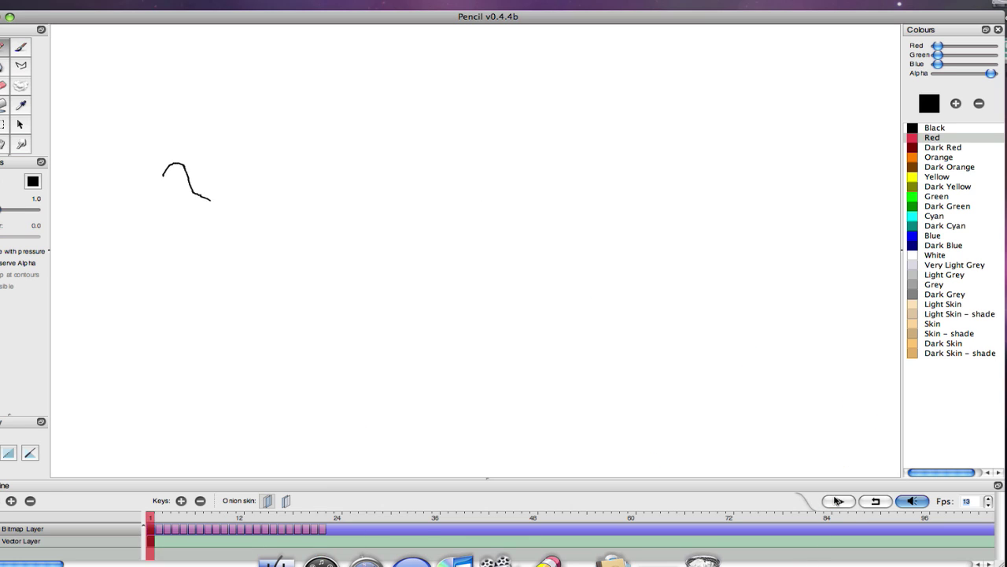